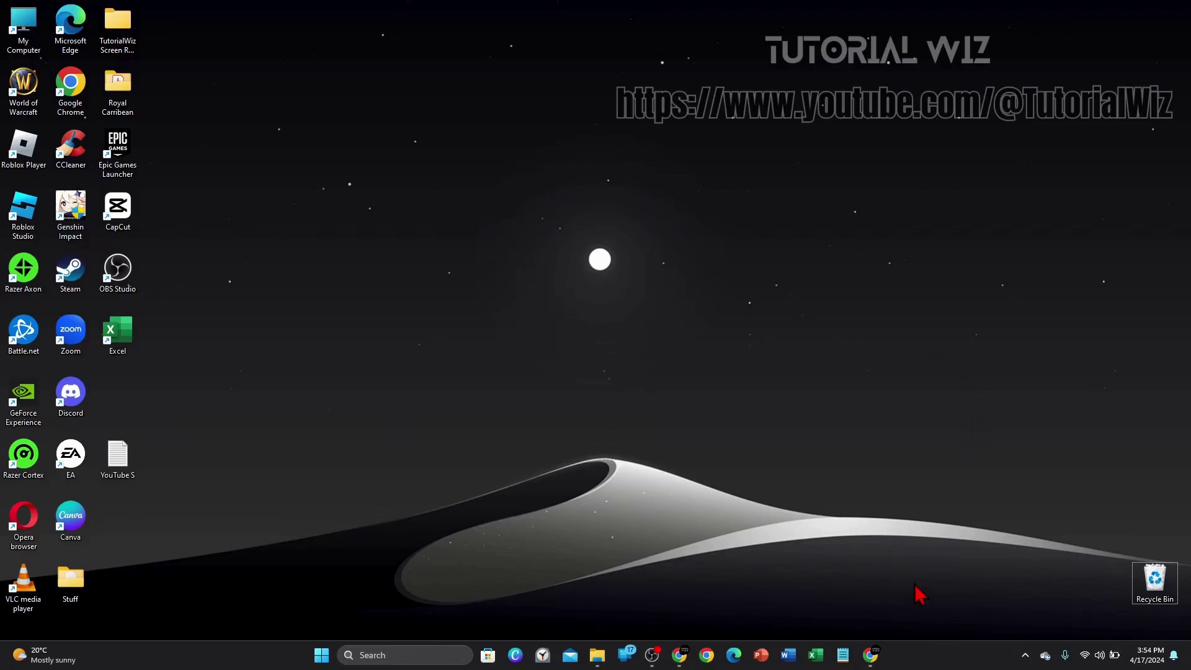
Google 'sketchup' in a new Chrome tab and open the official SketchUp homepage.
{"action": "left_click", "coordinate": [875, 656]}
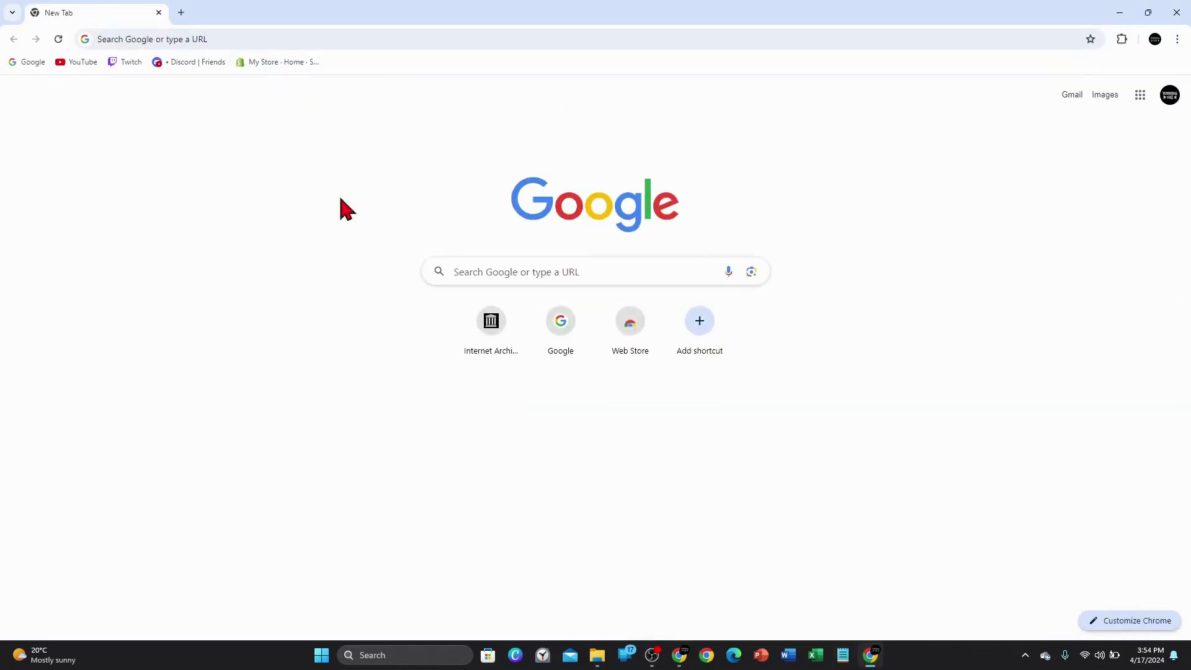
{"action": "left_click", "coordinate": [487, 277]}
{"action": "type", "text": "sketchu"}
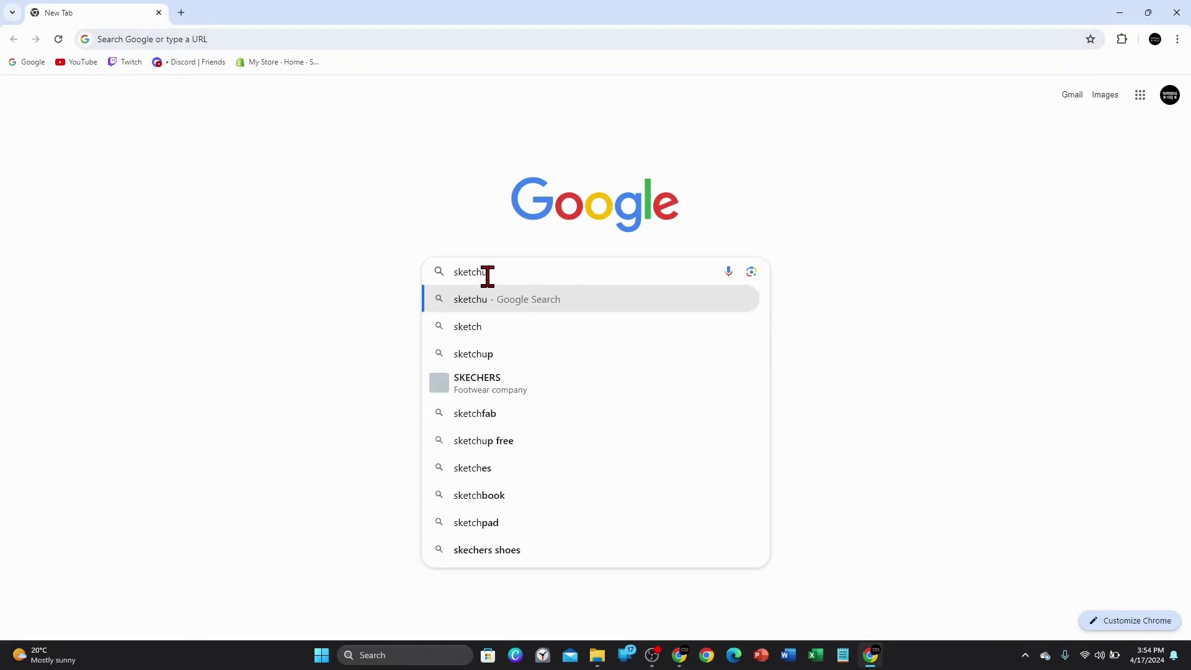
{"action": "type", "text": "p"}
{"action": "key", "text": "Return"}
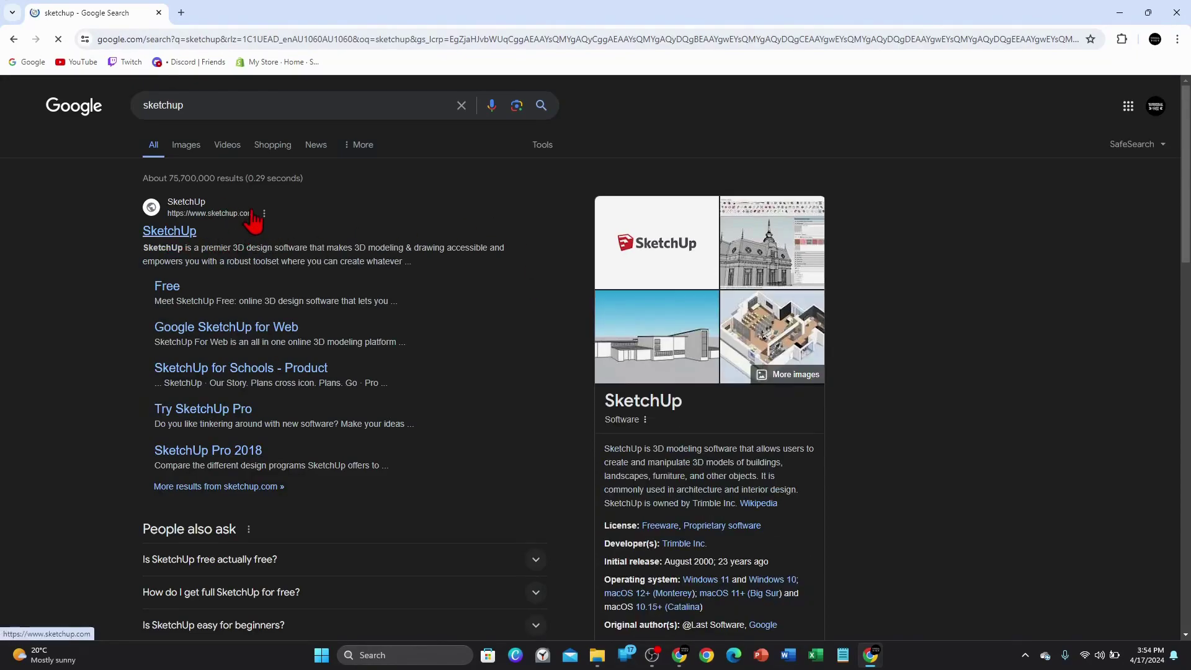
{"action": "left_click", "coordinate": [148, 238]}
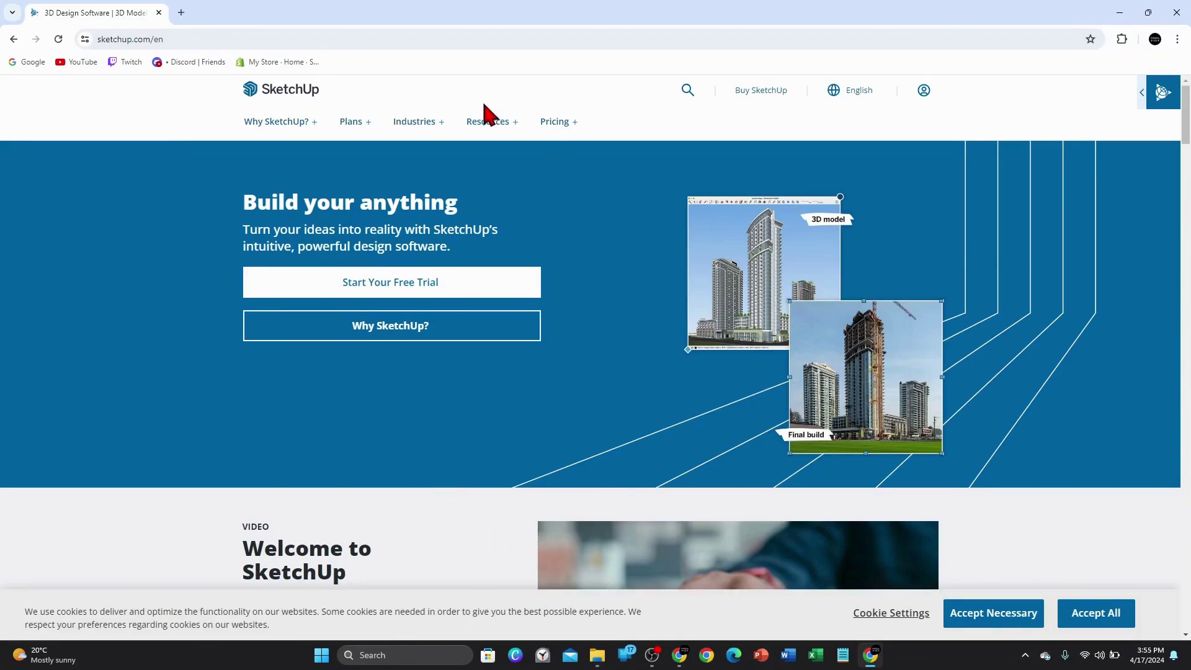
Reach the Help Center through the site's Resources > Support menu.
{"action": "left_click", "coordinate": [491, 124]}
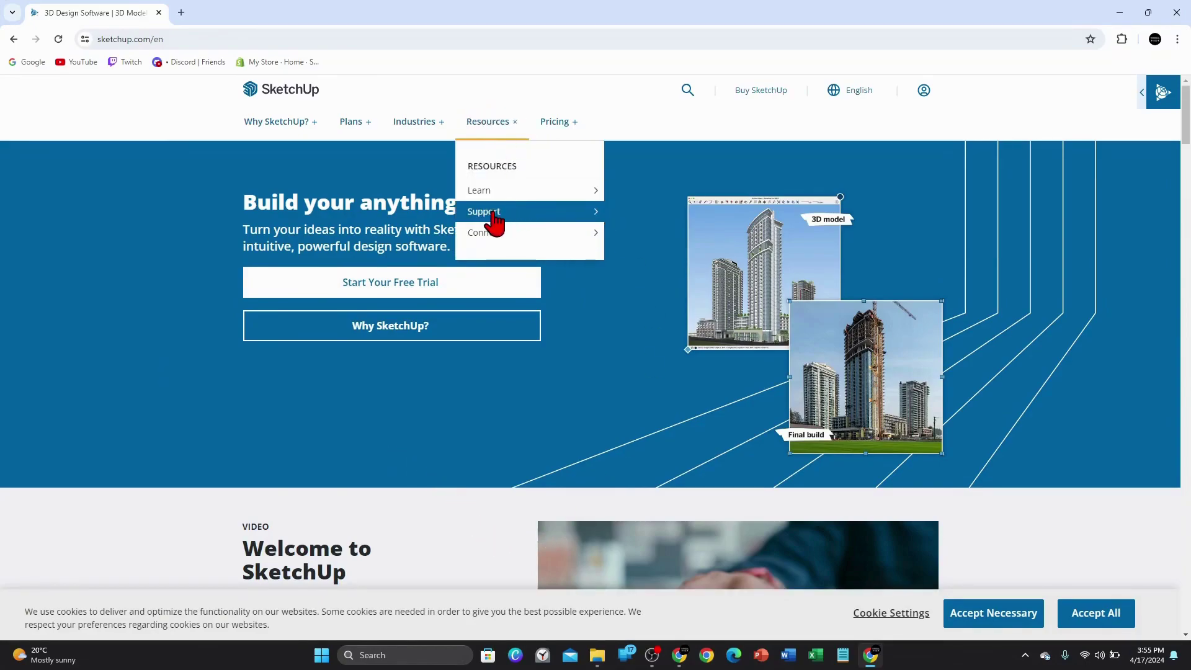
{"action": "left_click", "coordinate": [494, 224]}
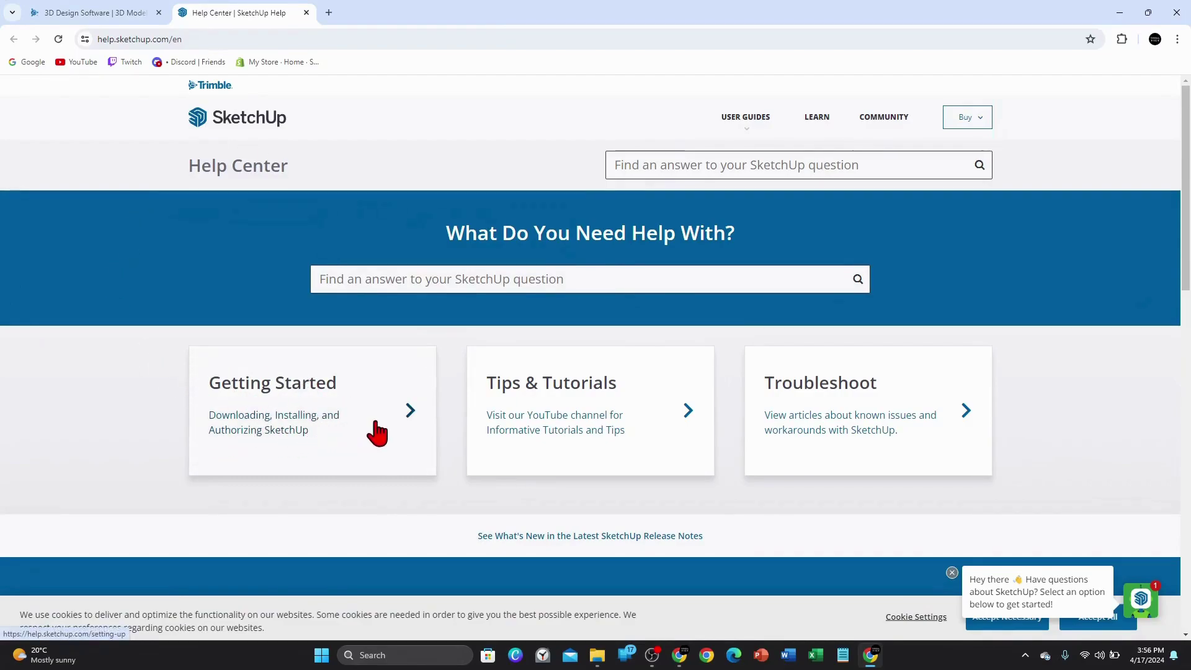
Go to Getting Started > Downloading SketchUp and accept the cookie banner.
{"action": "left_click", "coordinate": [233, 425]}
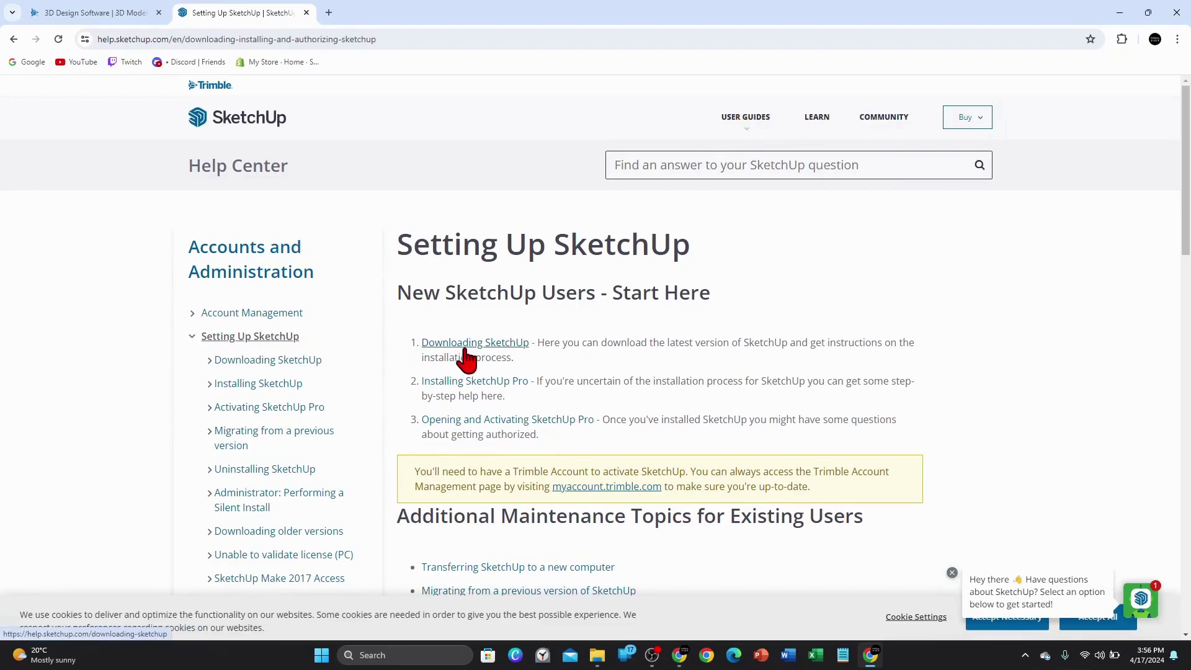
{"action": "left_click", "coordinate": [493, 352]}
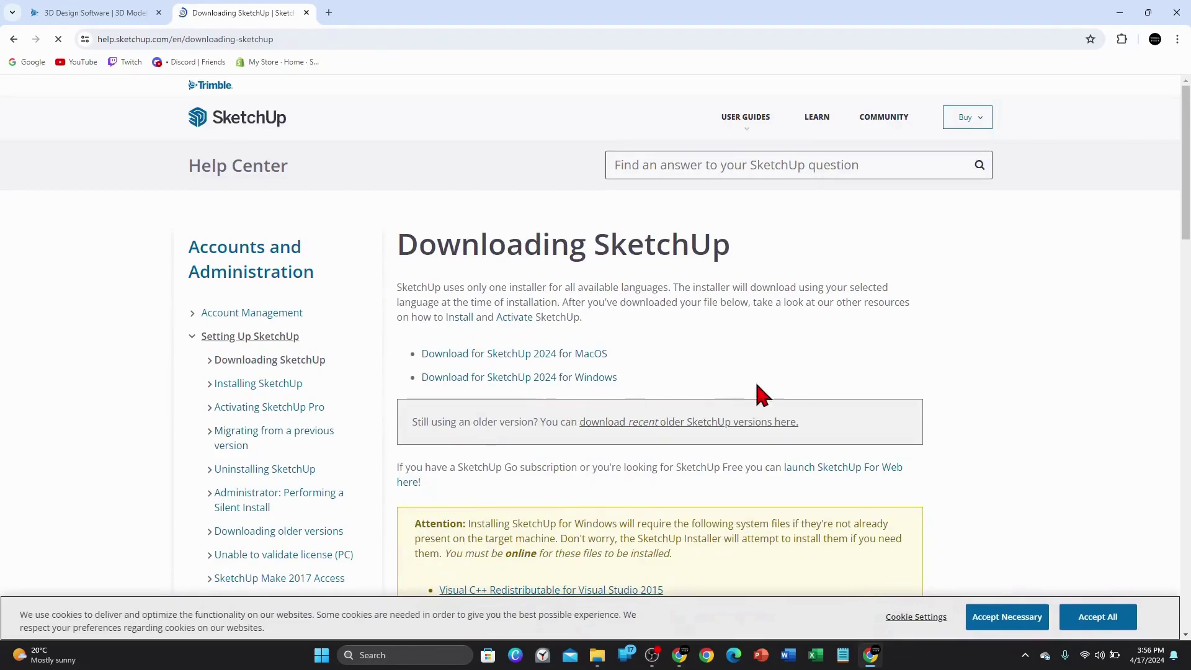
{"action": "left_click", "coordinate": [1102, 619]}
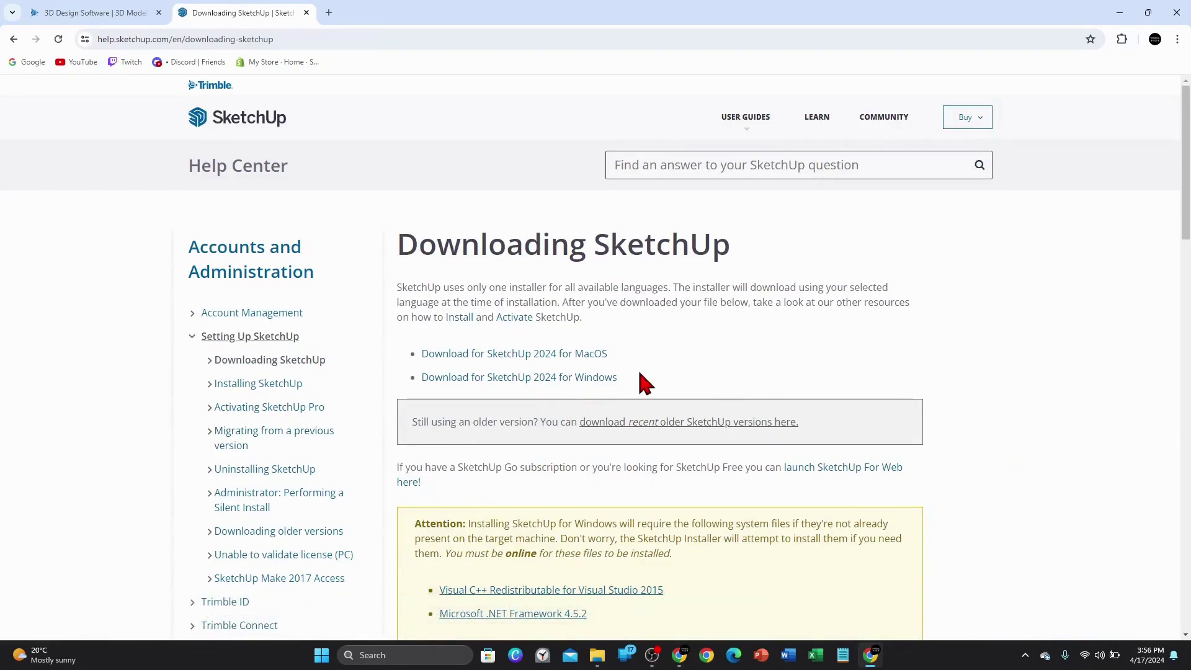
Download the SketchUp 2024 for Windows installer and run it once finished.
{"action": "left_click", "coordinate": [565, 382]}
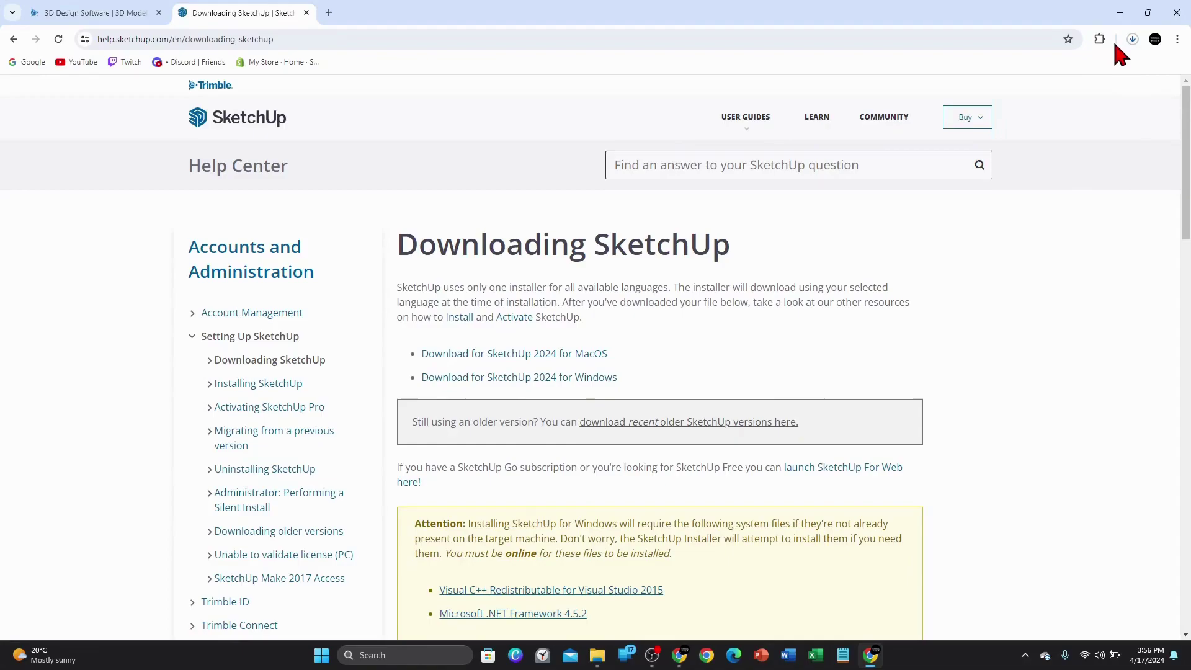
{"action": "left_click", "coordinate": [1131, 40]}
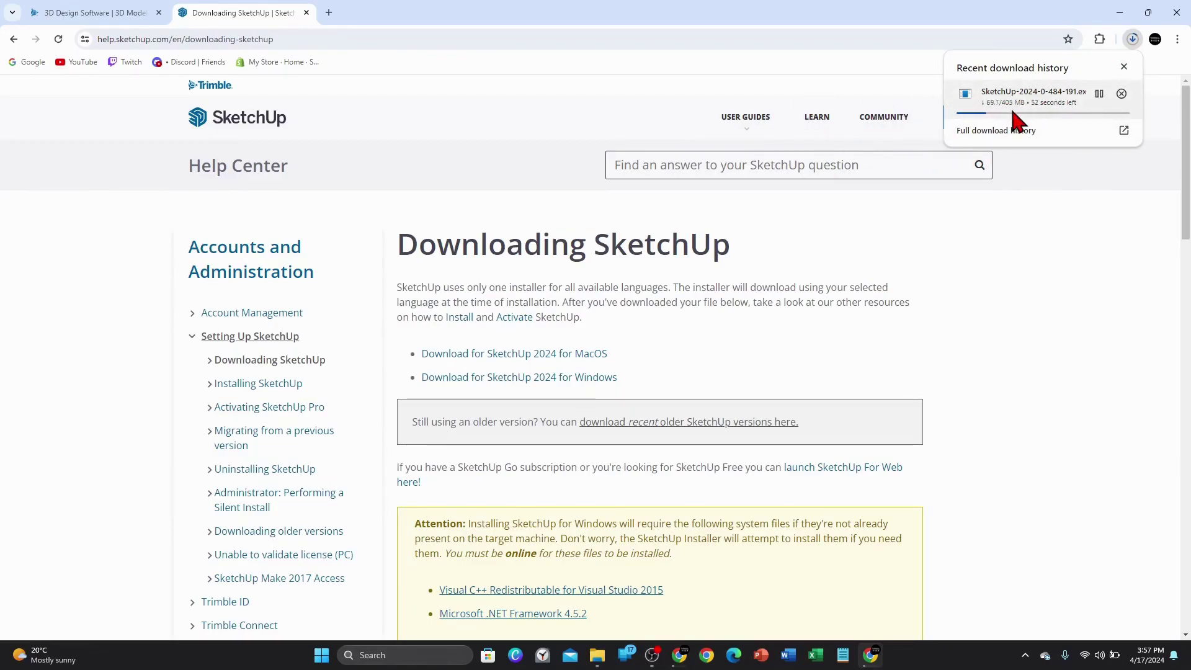
{"action": "left_click", "coordinate": [1123, 42]}
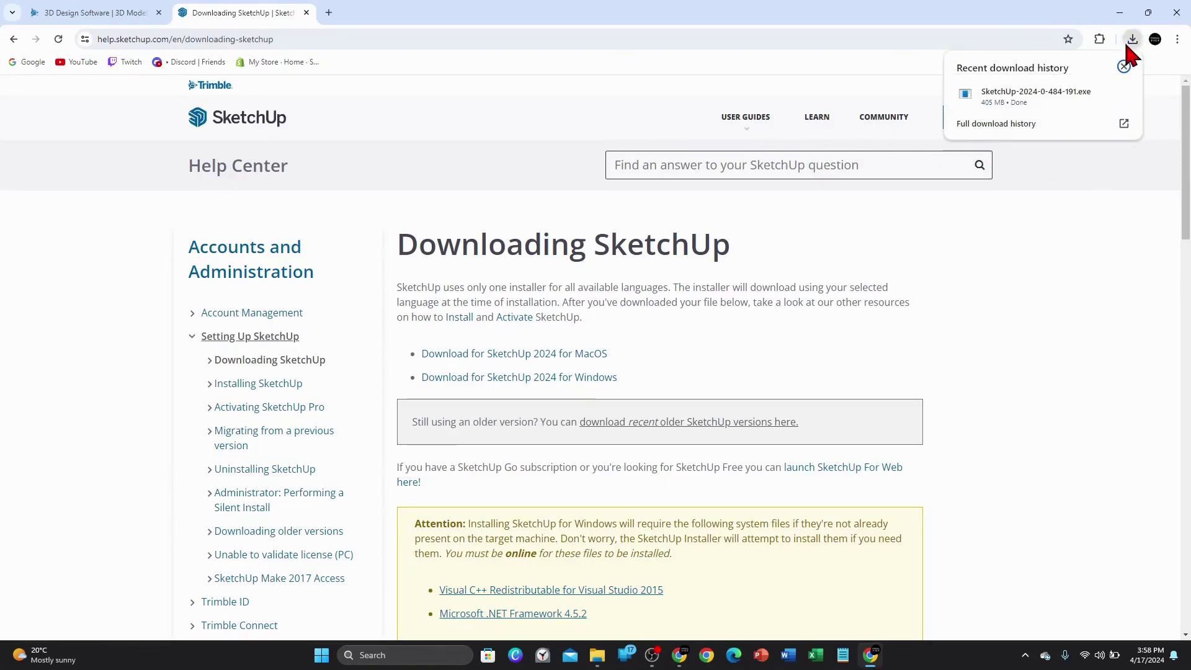
{"action": "left_click", "coordinate": [1016, 109]}
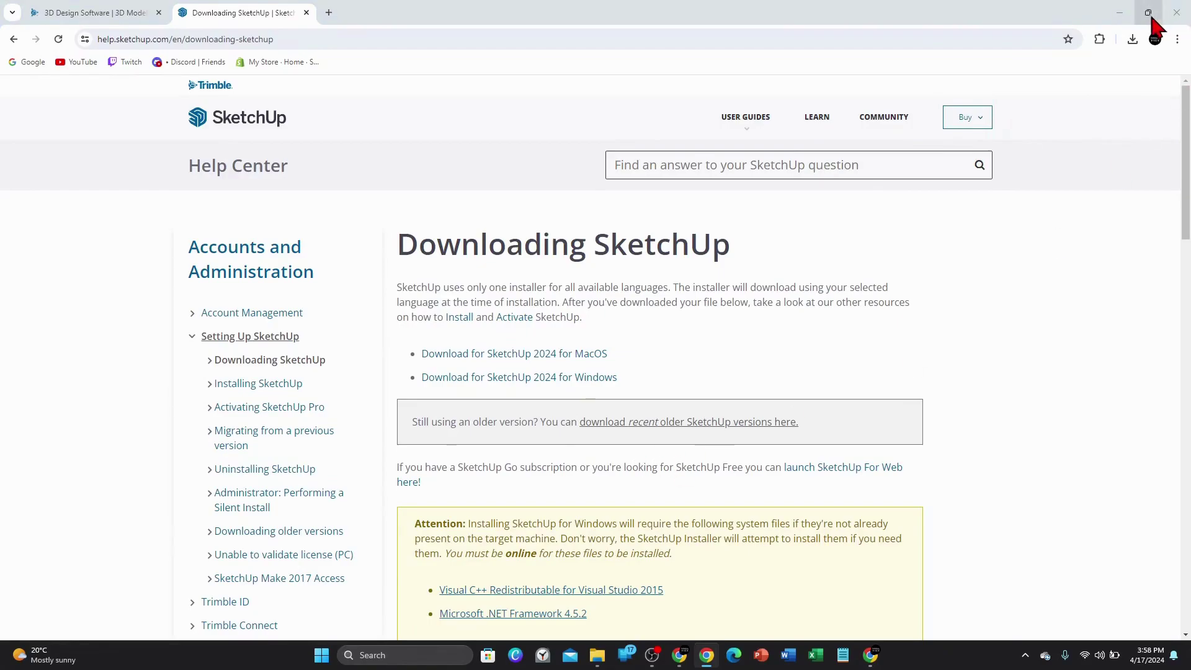
Minimize Chrome and keep English install languages and the SketchUp 2024 destination folder.
{"action": "left_click", "coordinate": [1119, 12]}
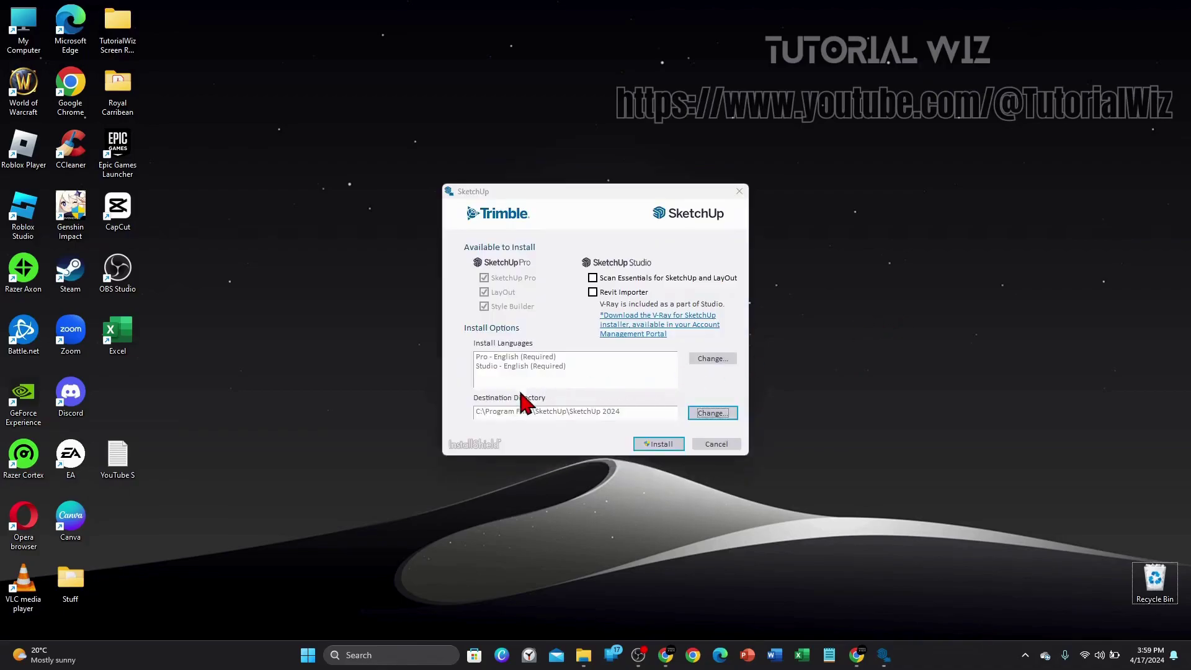
{"action": "left_click", "coordinate": [729, 413]}
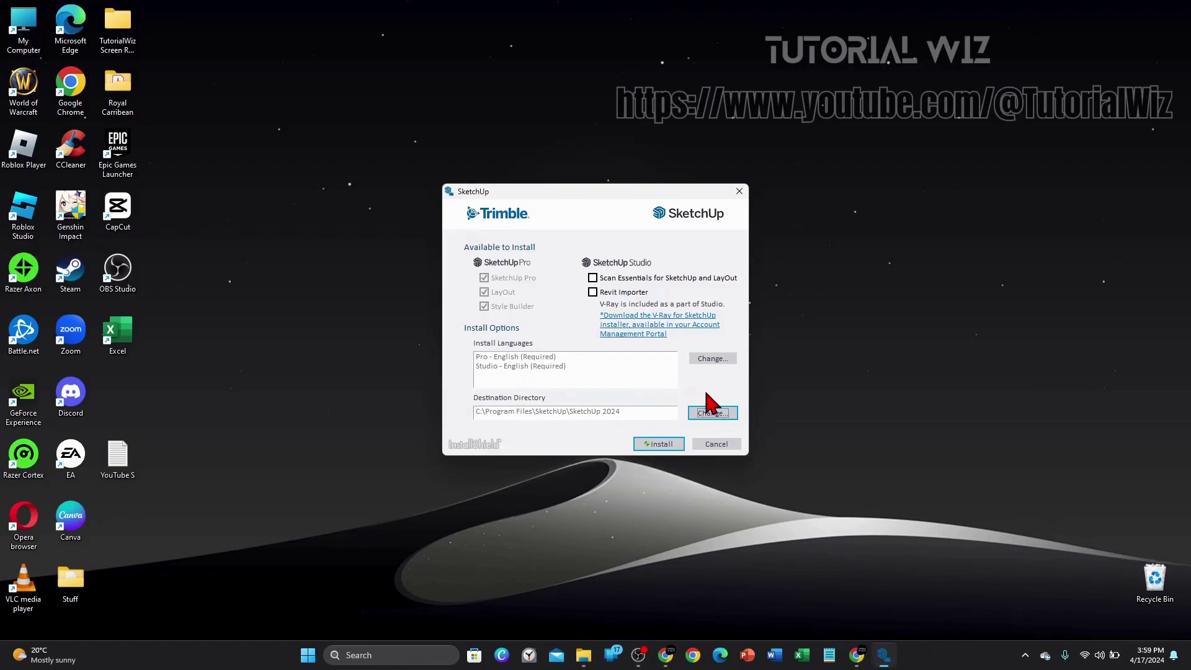
{"action": "left_click", "coordinate": [715, 361]}
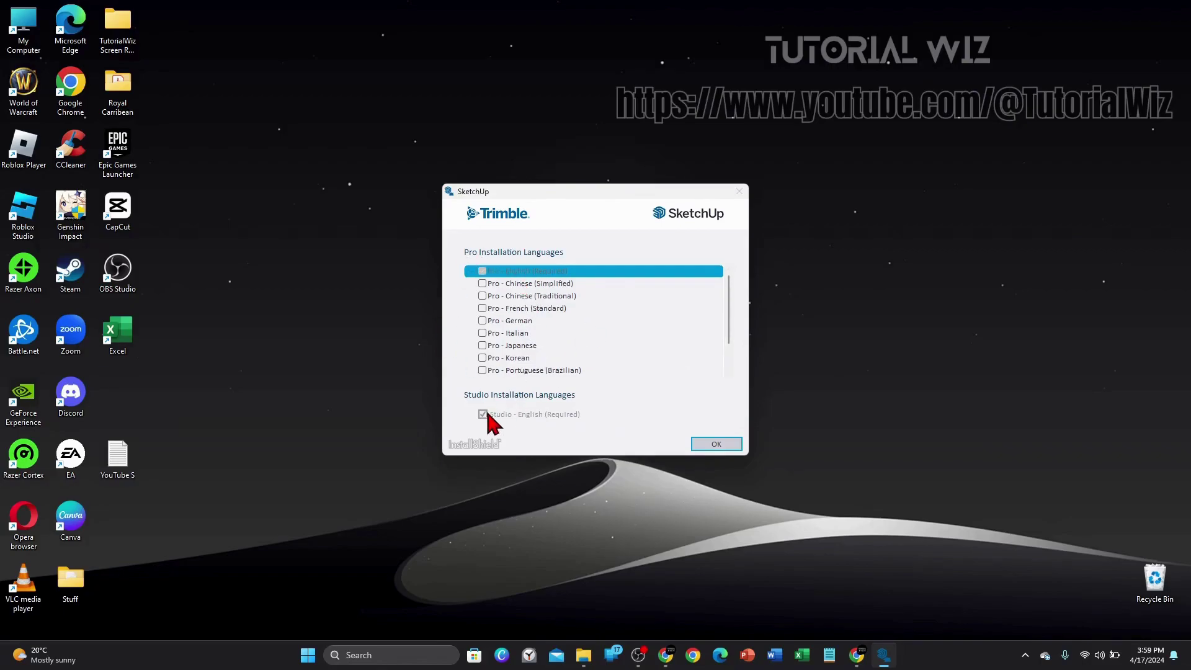
{"action": "mouse_move", "coordinate": [726, 292]}
{"action": "left_mouse_down"}
{"action": "mouse_move", "coordinate": [734, 319]}
{"action": "mouse_move", "coordinate": [735, 280]}
{"action": "left_mouse_up"}
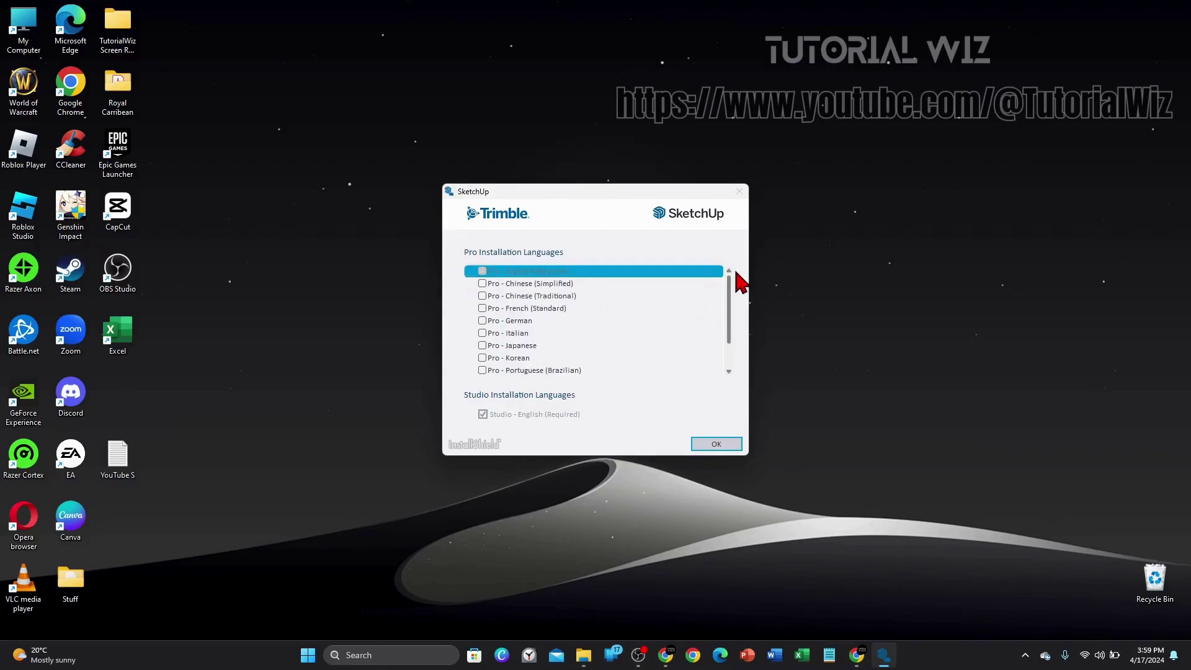
{"action": "left_click", "coordinate": [724, 443]}
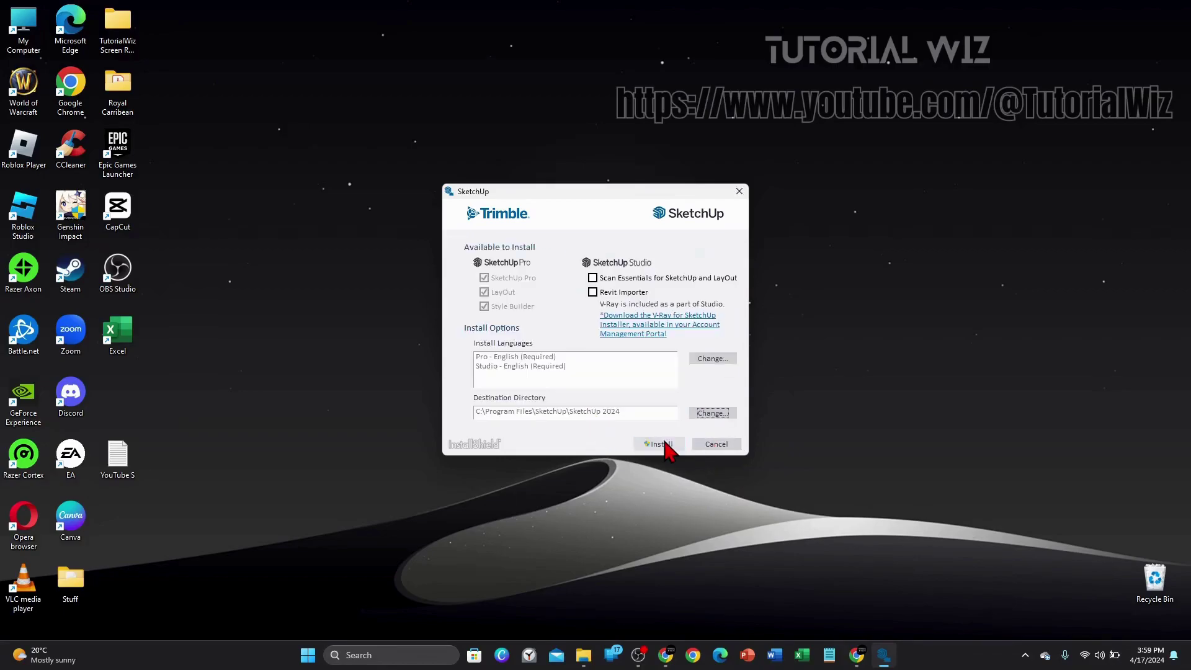
Install SketchUp 2024 and finish the installer at 'SketchUp 2024 is Ready to Go!'.
{"action": "left_click", "coordinate": [662, 443]}
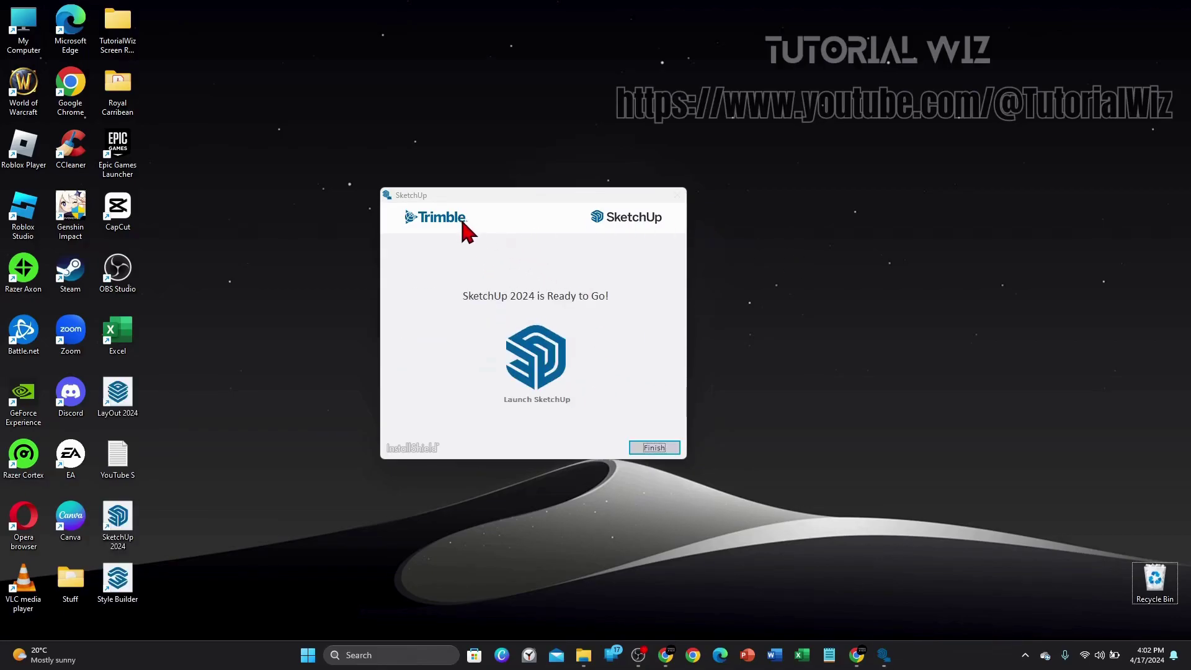
{"action": "left_click_drag", "start_coordinate": [469, 192], "coordinate": [536, 172]}
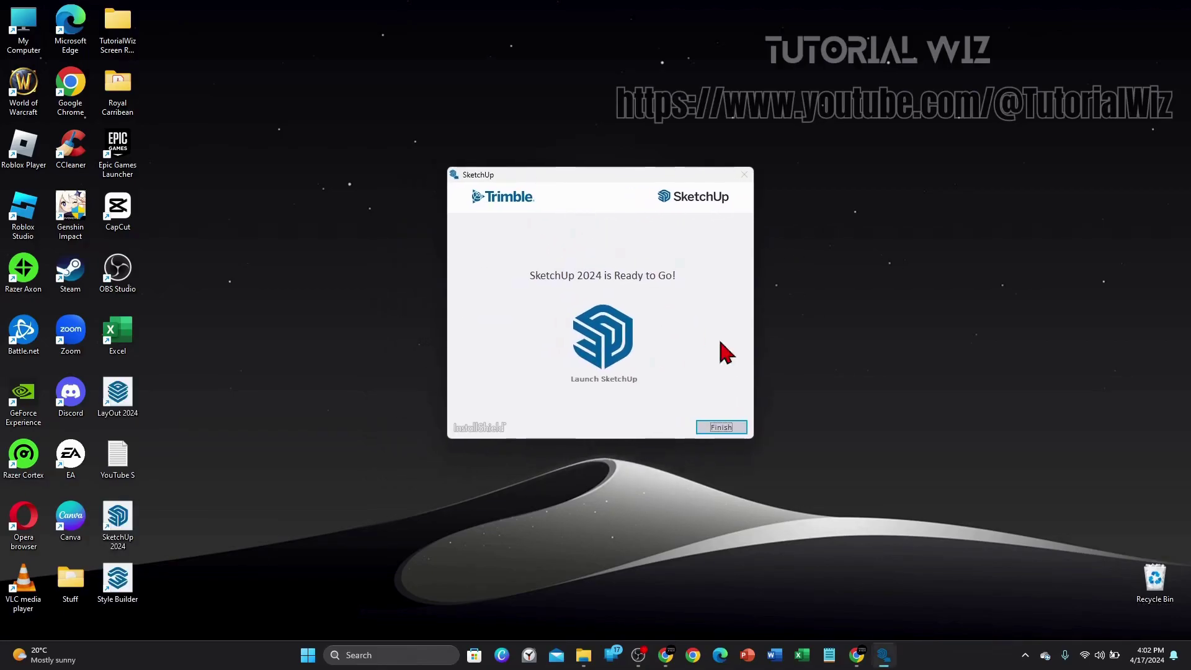
{"action": "left_click", "coordinate": [740, 429]}
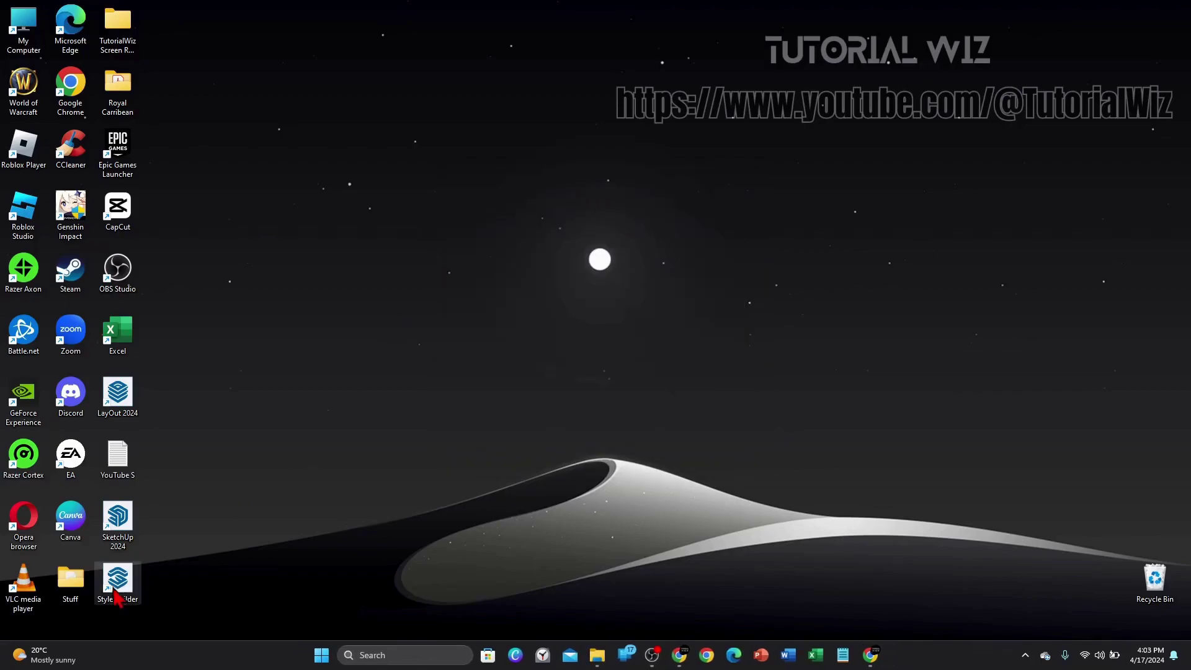
Drag the SketchUp 2024 and Style Builder icons mid-desktop, launch SketchUp, accept the Trimble terms.
{"action": "mouse_move", "coordinate": [198, 605]}
{"action": "left_mouse_down"}
{"action": "mouse_move", "coordinate": [97, 503]}
{"action": "mouse_move", "coordinate": [409, 279]}
{"action": "left_mouse_up"}
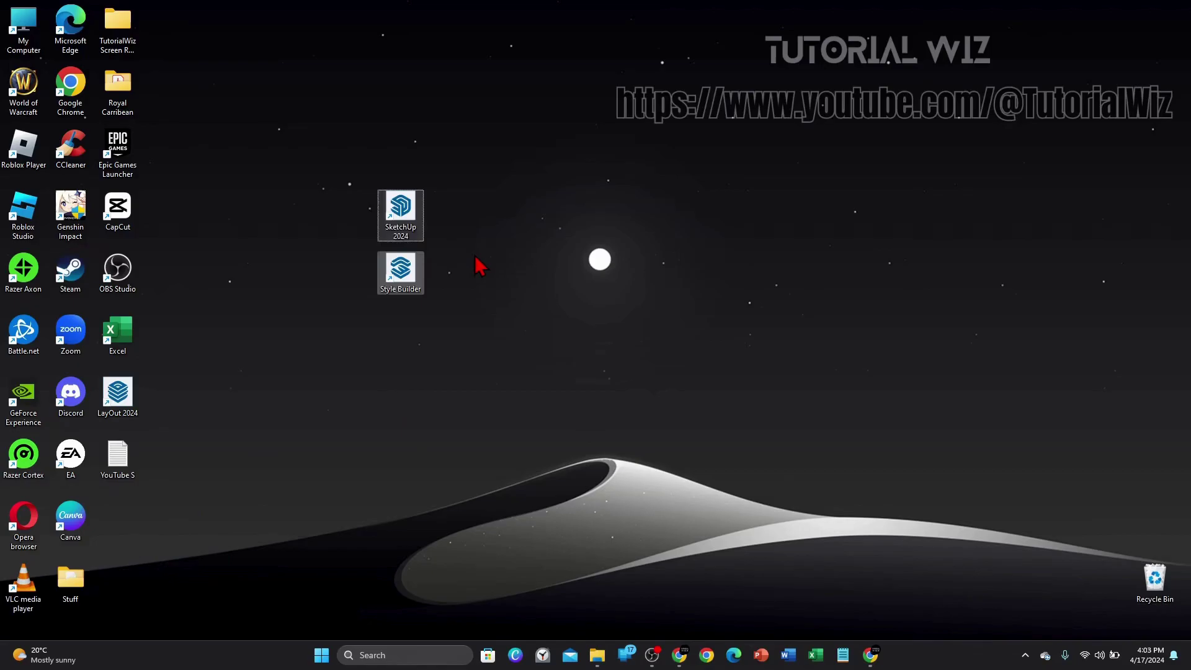
{"action": "left_click", "coordinate": [407, 212]}
{"action": "double_click", "coordinate": [406, 212]}
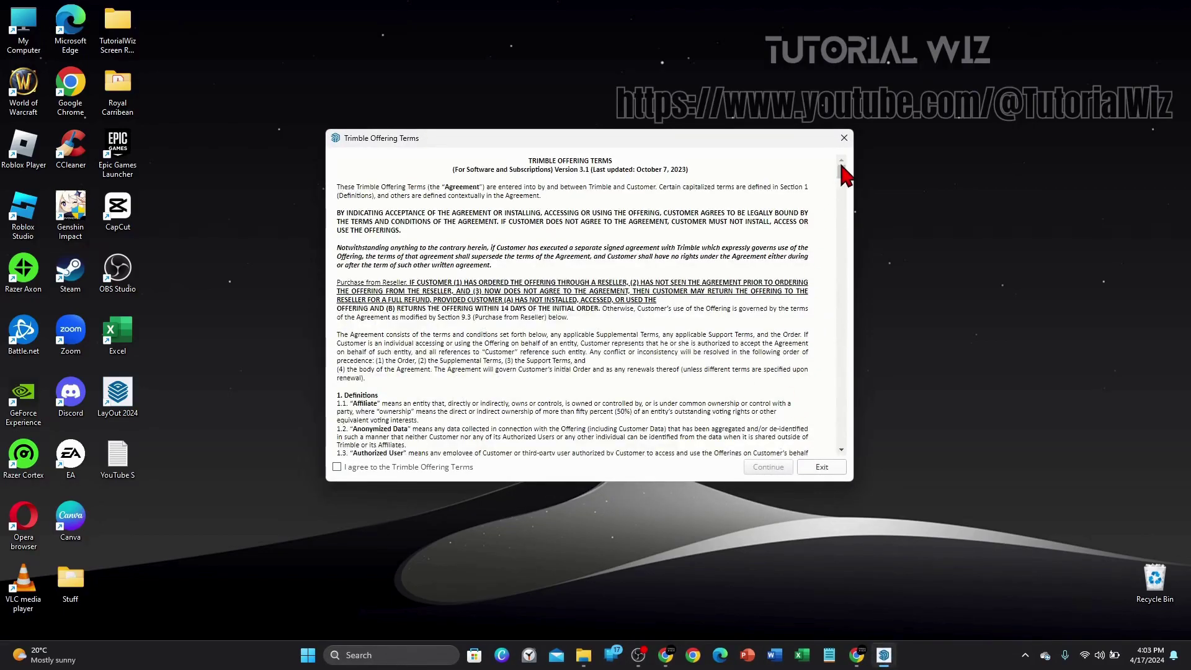
{"action": "left_click_drag", "start_coordinate": [842, 173], "coordinate": [806, 489]}
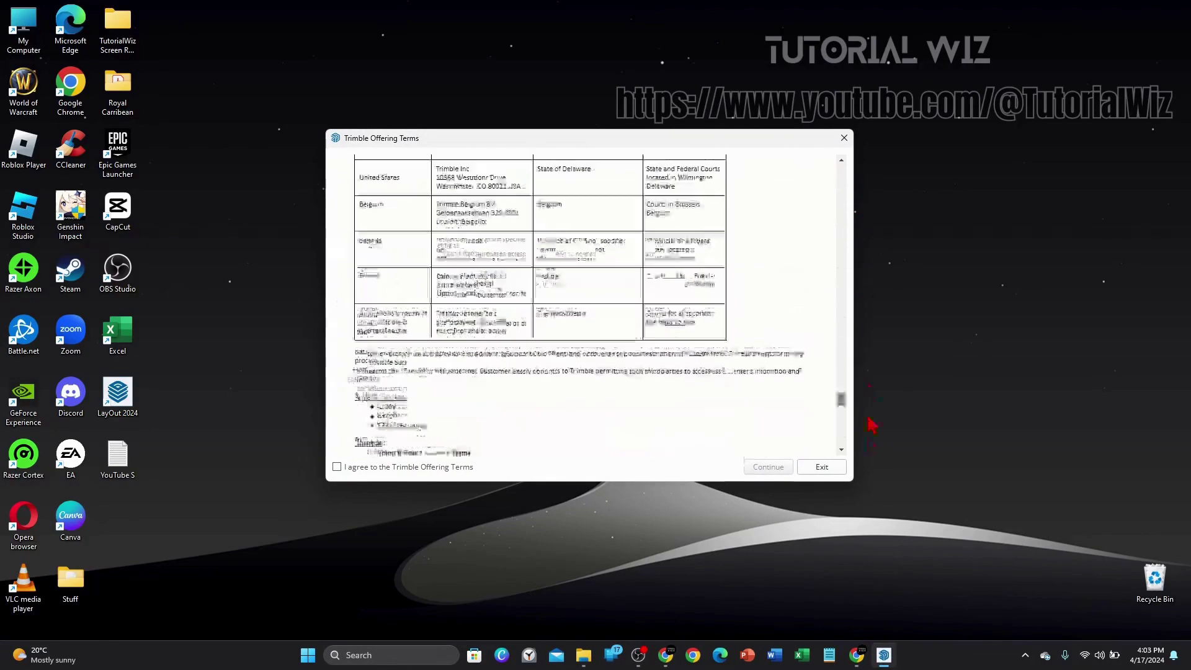
{"action": "left_click", "coordinate": [338, 468]}
{"action": "left_click", "coordinate": [774, 467]}
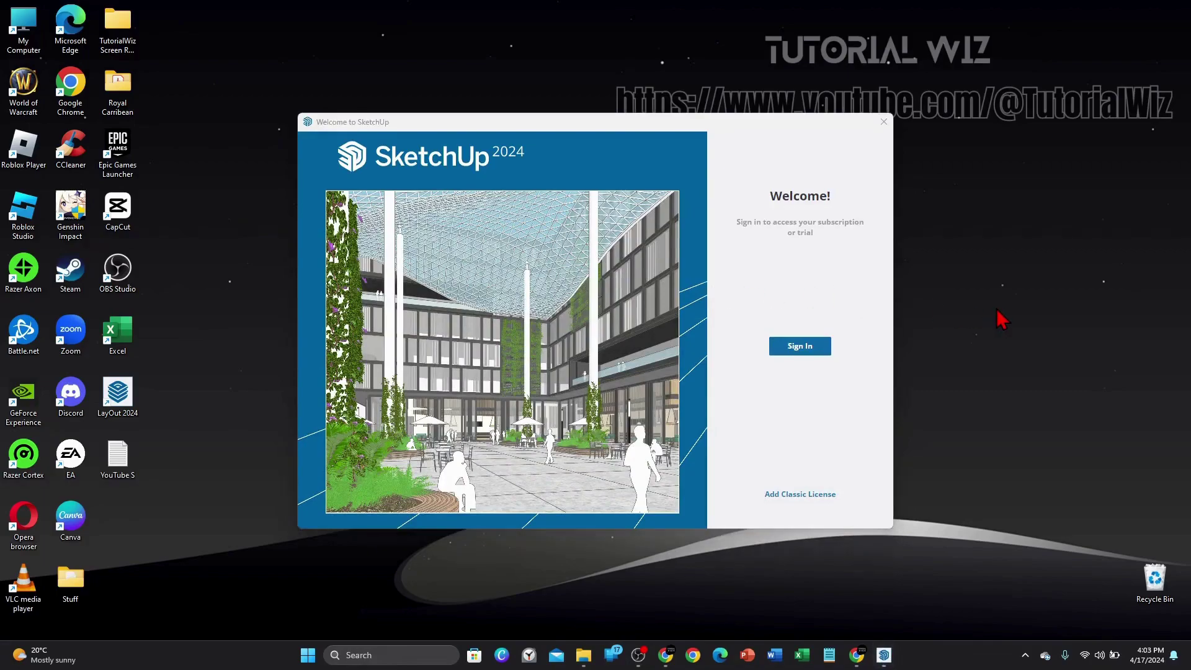
Try Sign In on the Welcome to SketchUp window and clear a stray text highlight.
{"action": "left_click_drag", "start_coordinate": [790, 193], "coordinate": [798, 220]}
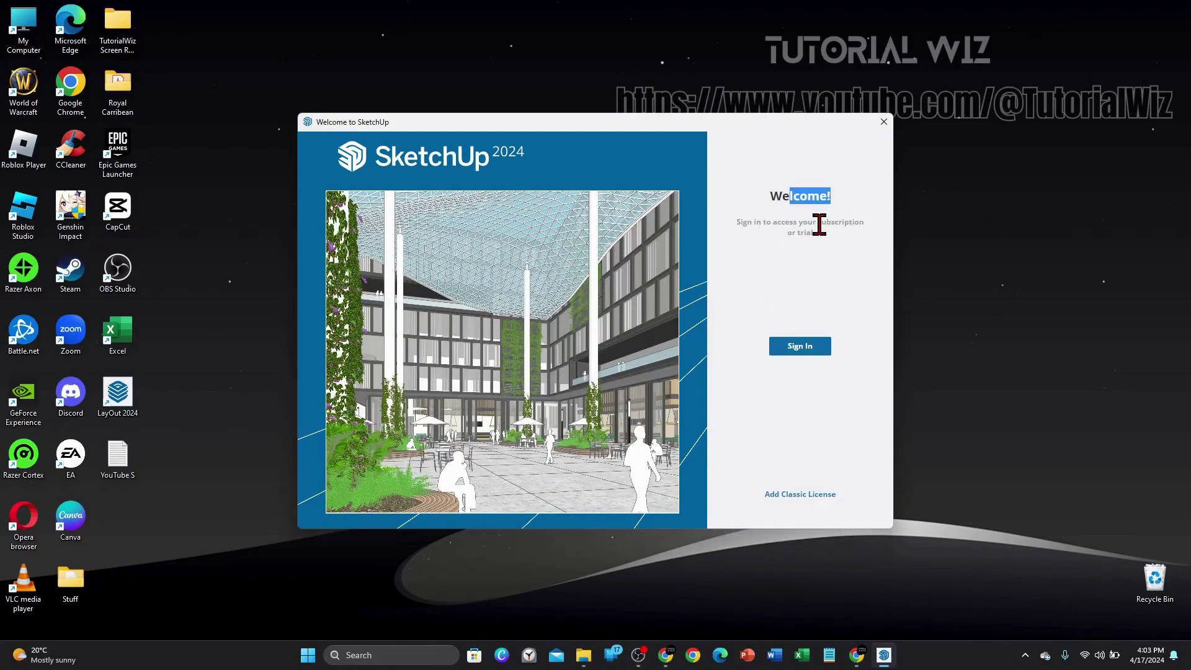
{"action": "left_click", "coordinate": [798, 350]}
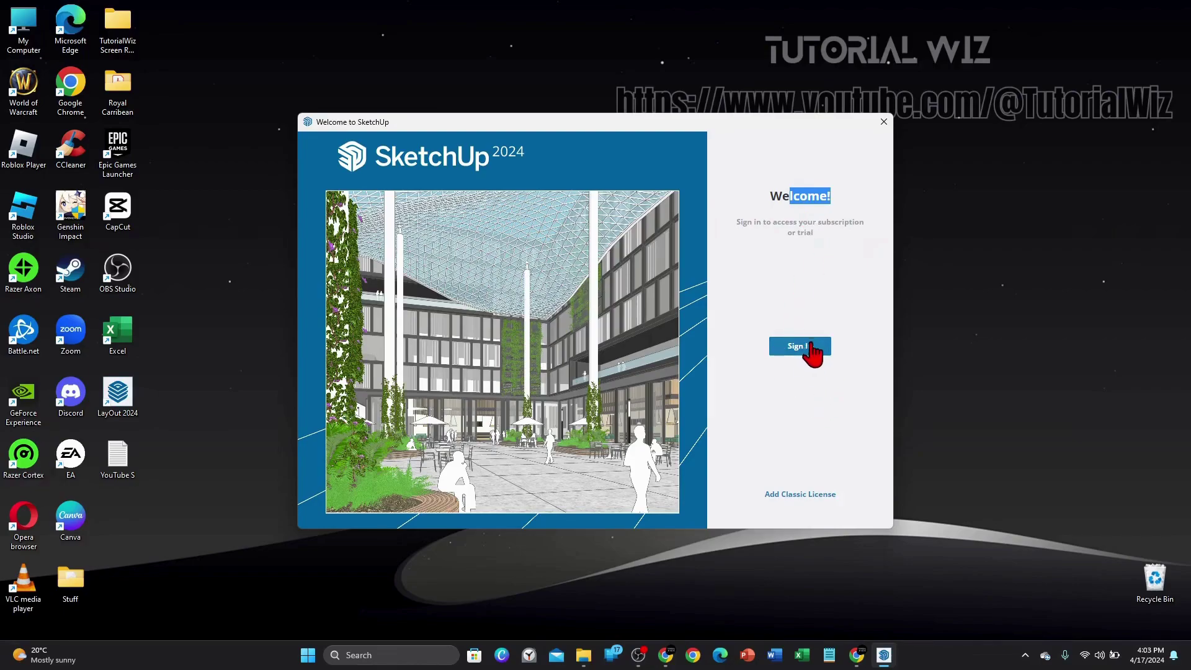
{"action": "left_click", "coordinate": [949, 250]}
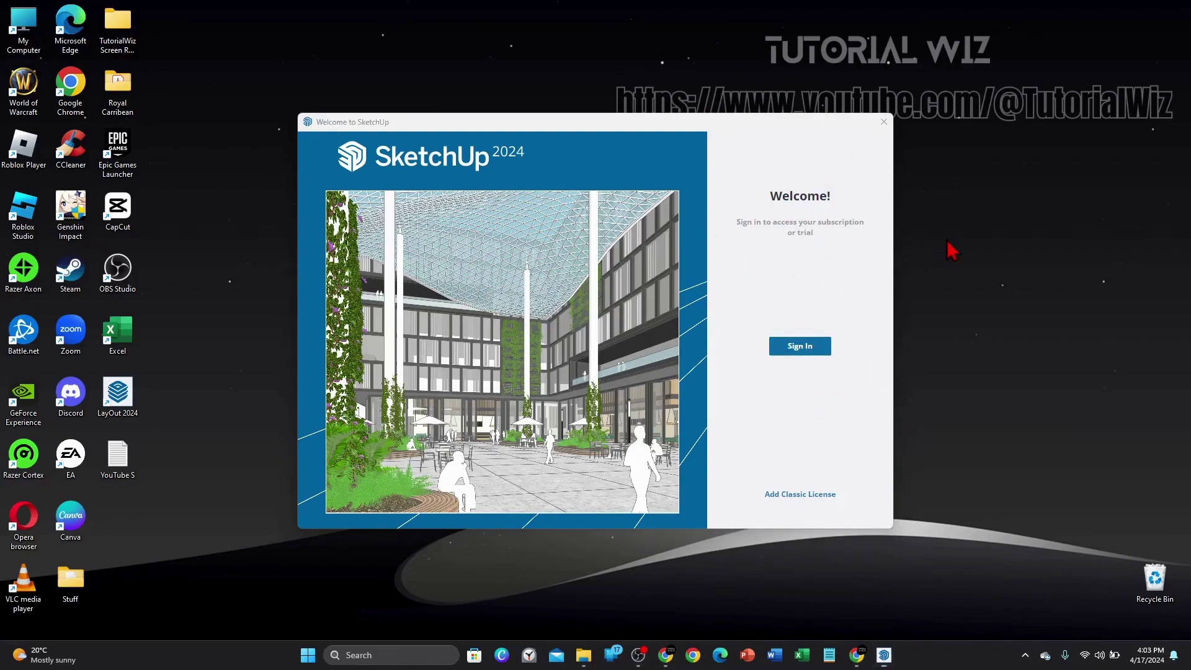